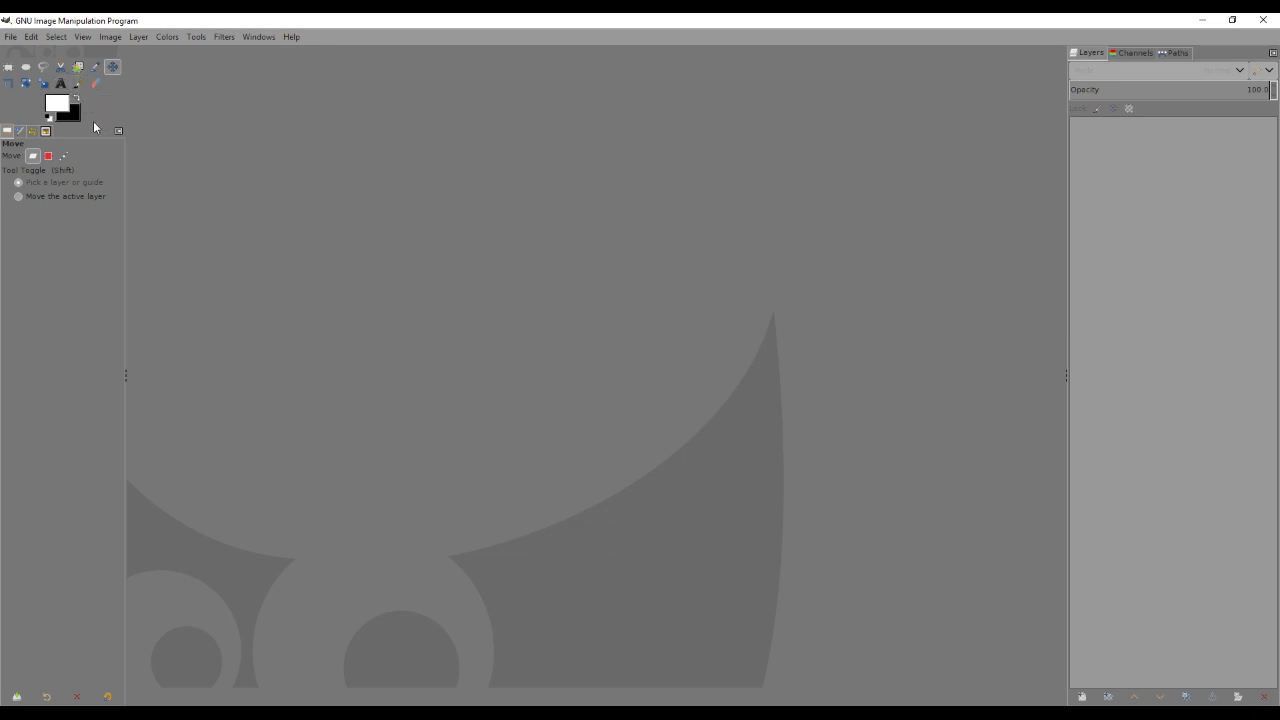
# - Open GIMP's File menu from the empty workspace
pyautogui.click(12, 40)
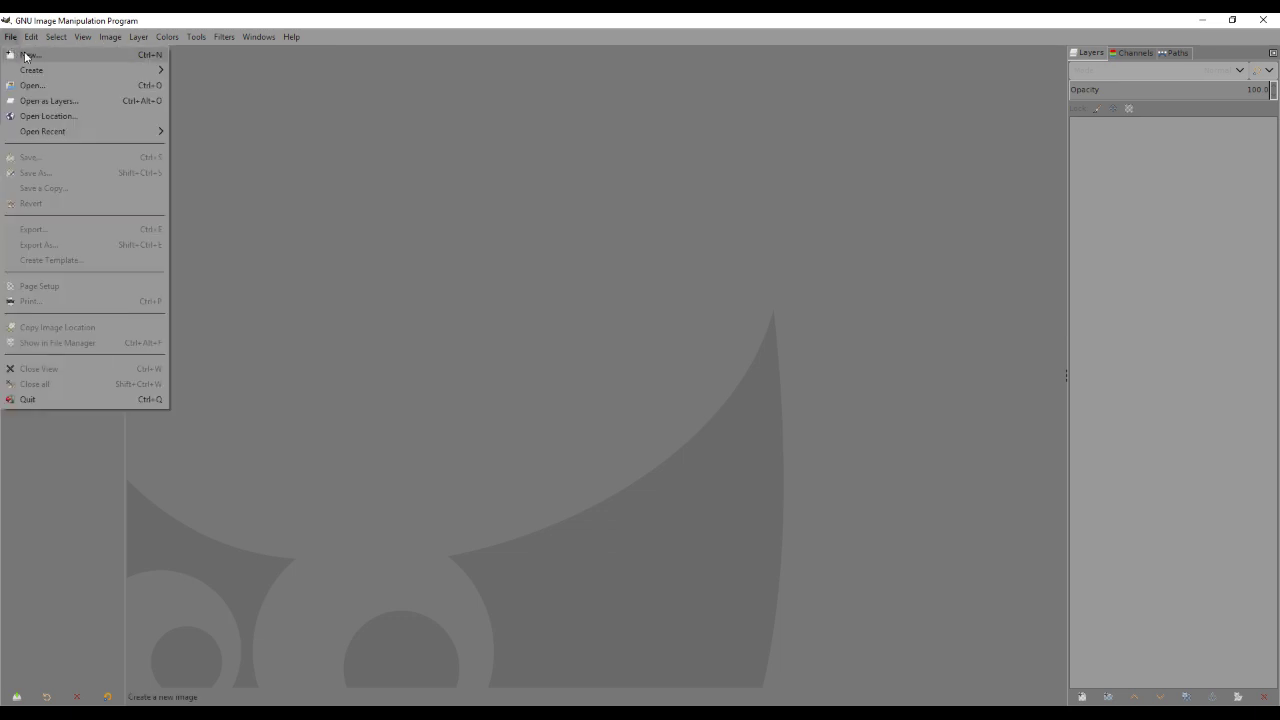
# - Choose New to open the Create a New Image dialog at 1280 × 720 pixels
pyautogui.click(26, 55)
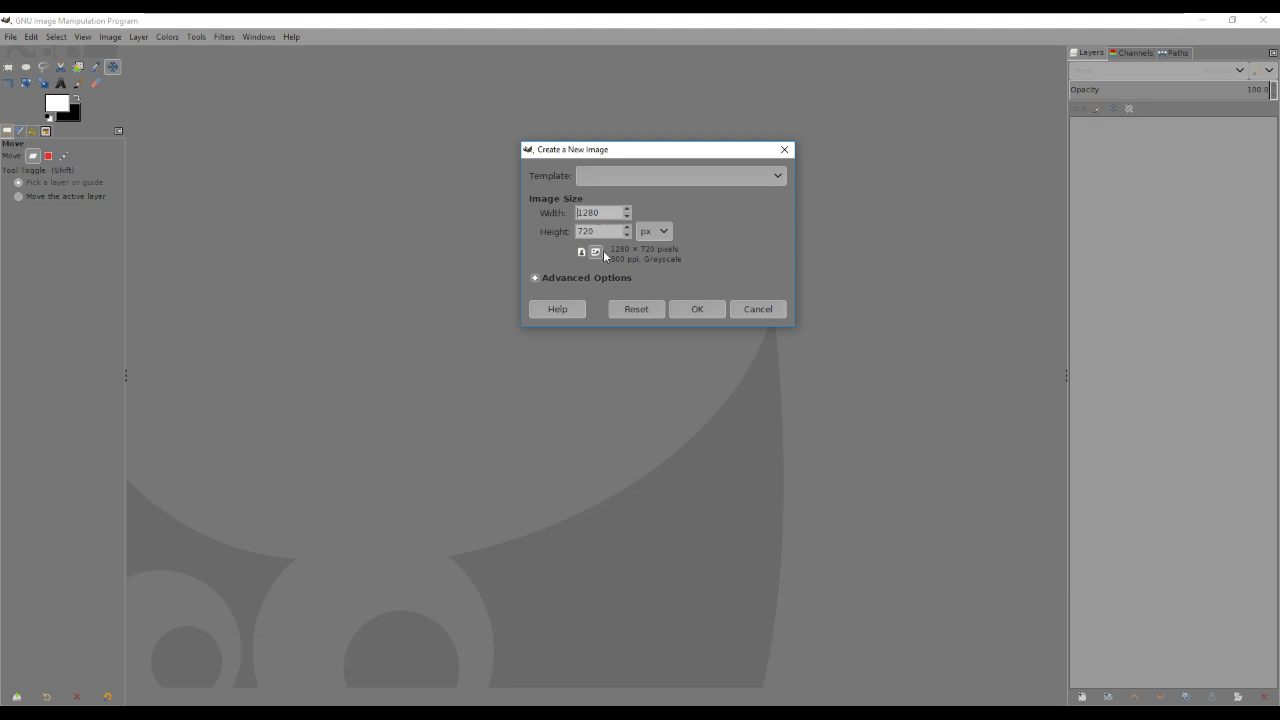
# - Create the 1280 × 720 image with RGB color space and a White fill
pyautogui.click(535, 279)
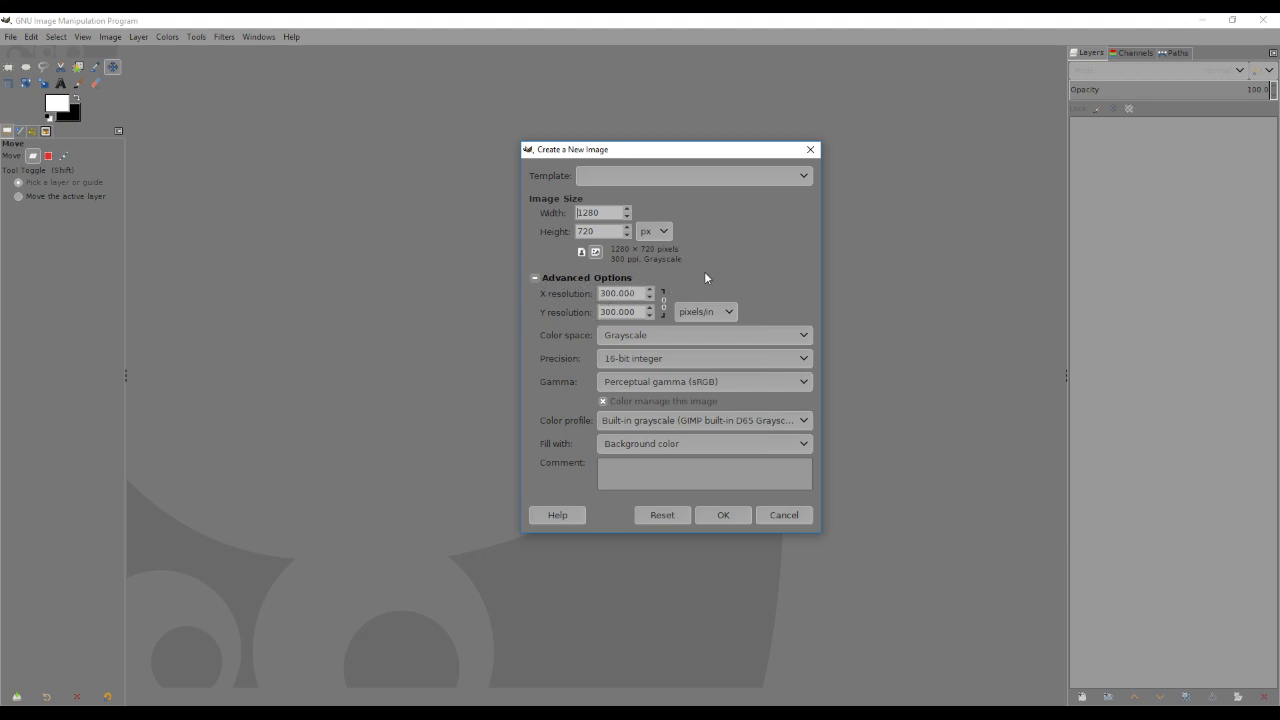
pyautogui.click(645, 338)
pyautogui.click(645, 317)
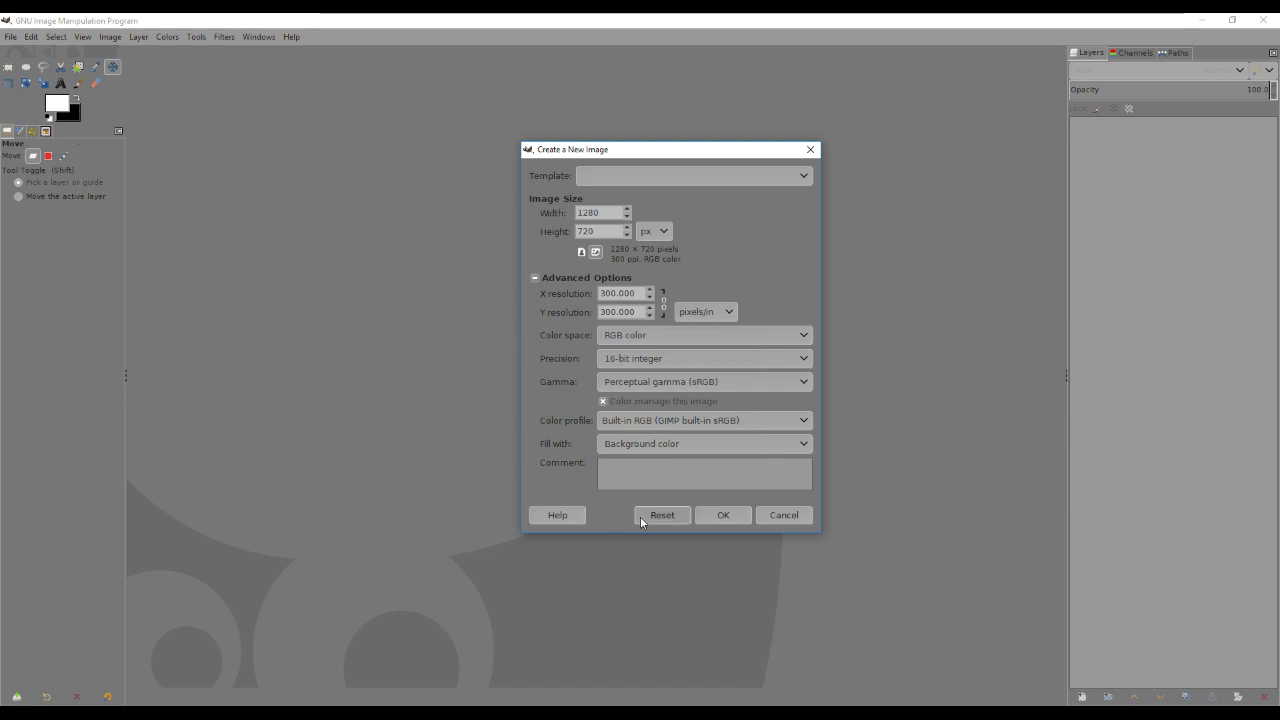
pyautogui.click(772, 445)
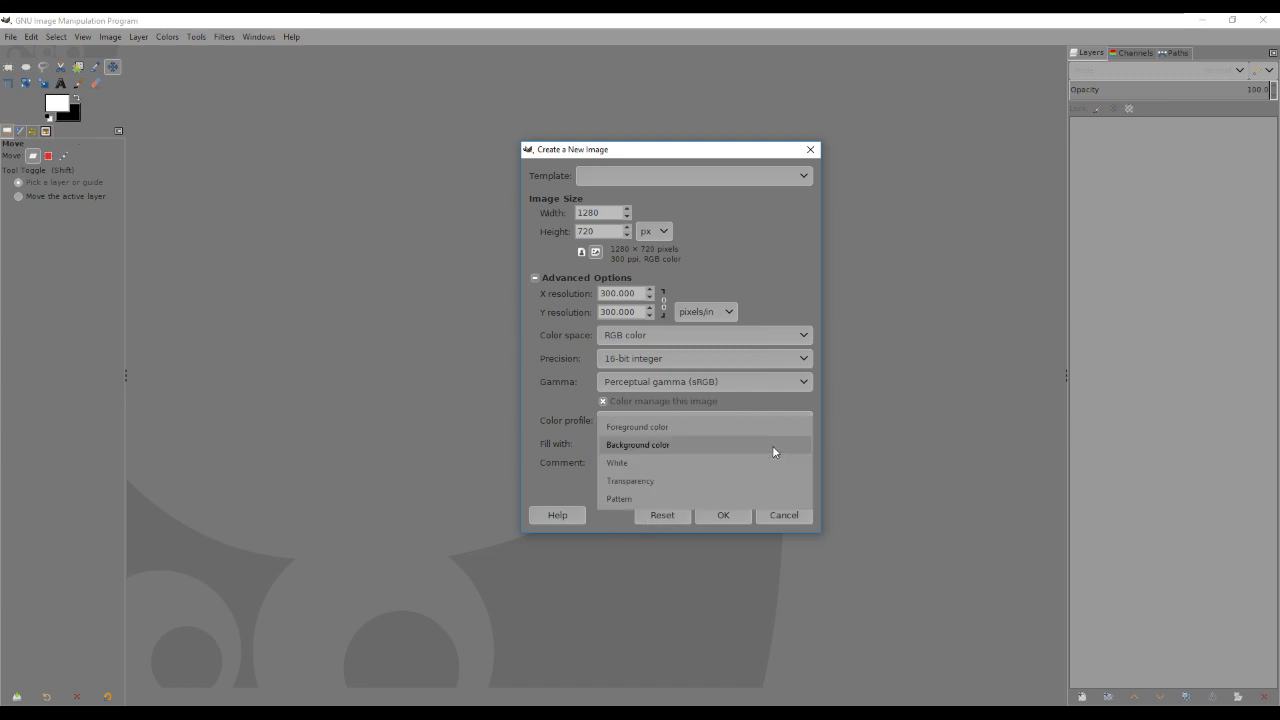
pyautogui.click(633, 463)
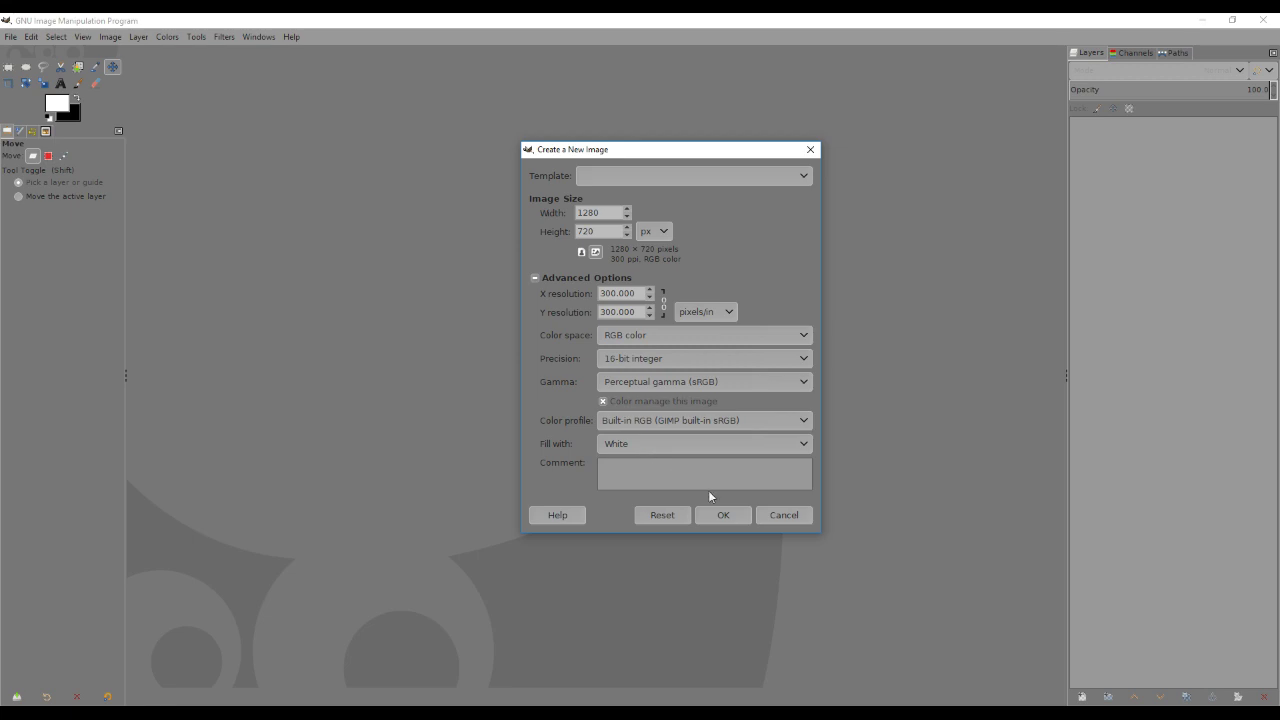
pyautogui.click(735, 522)
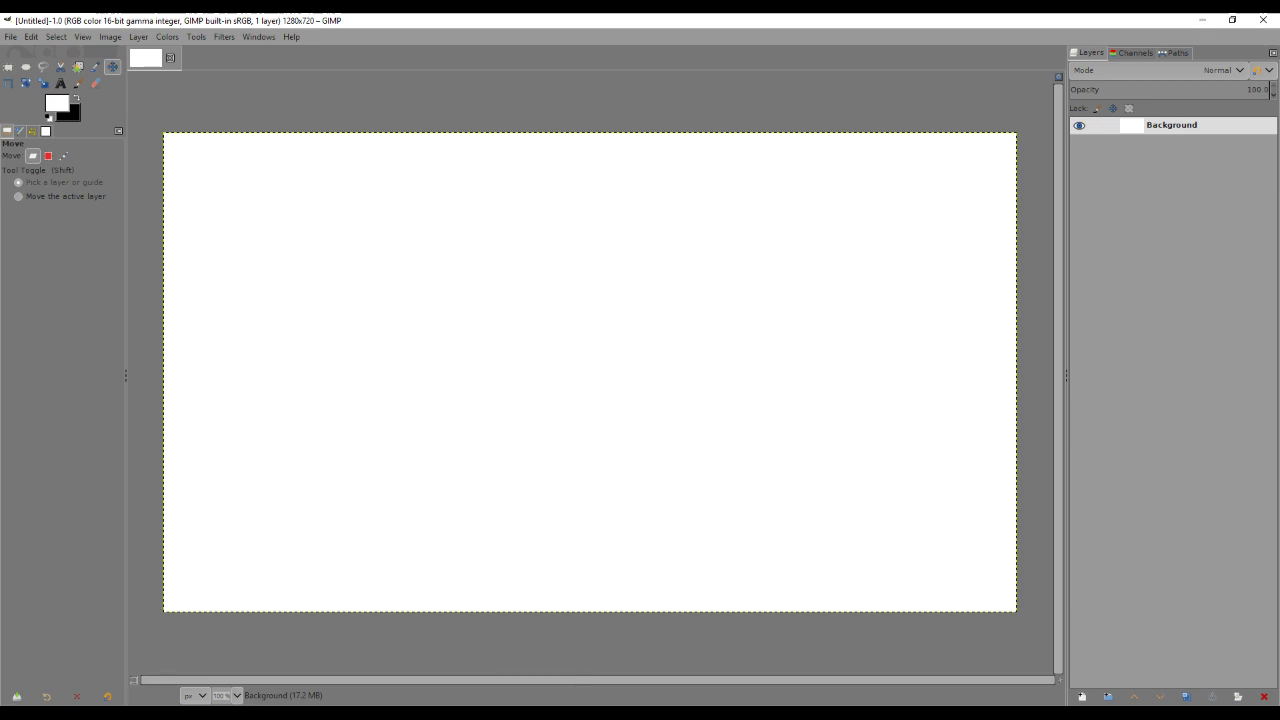
# - Search 'editing clipart' in Chrome and show the DuckDuckGo image results
pyautogui.click(400, 700)
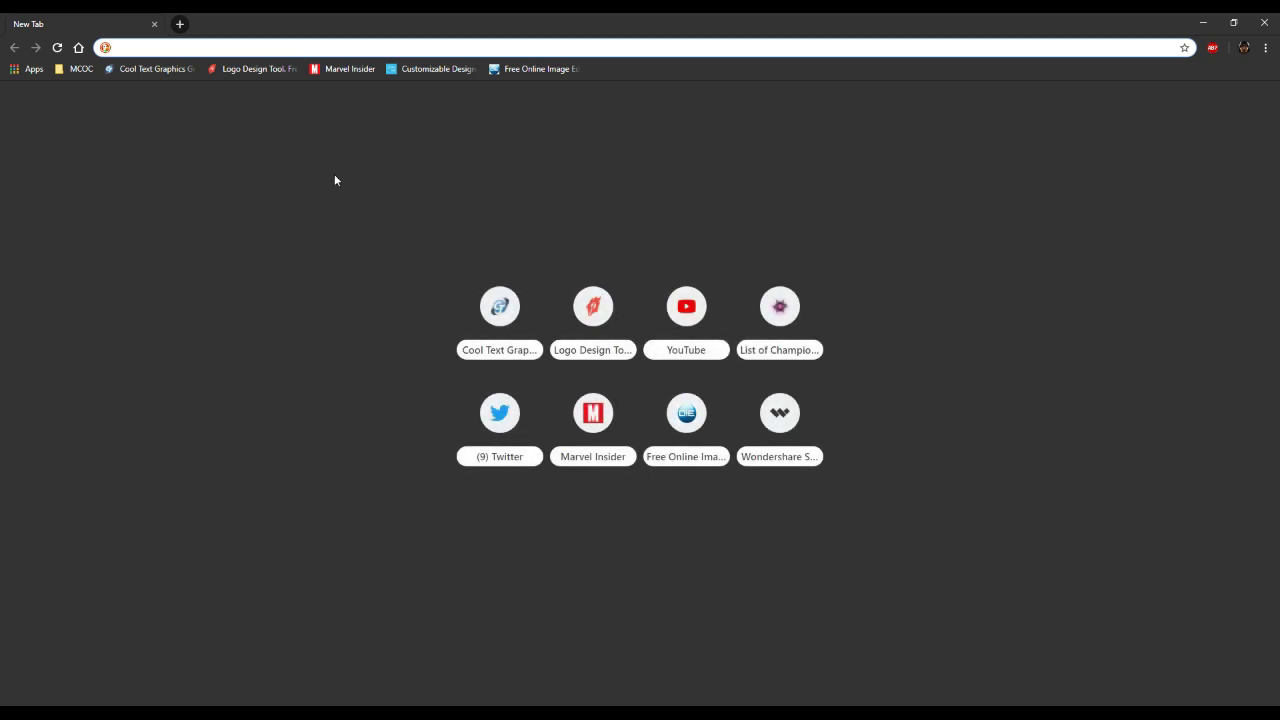
pyautogui.write('ed')
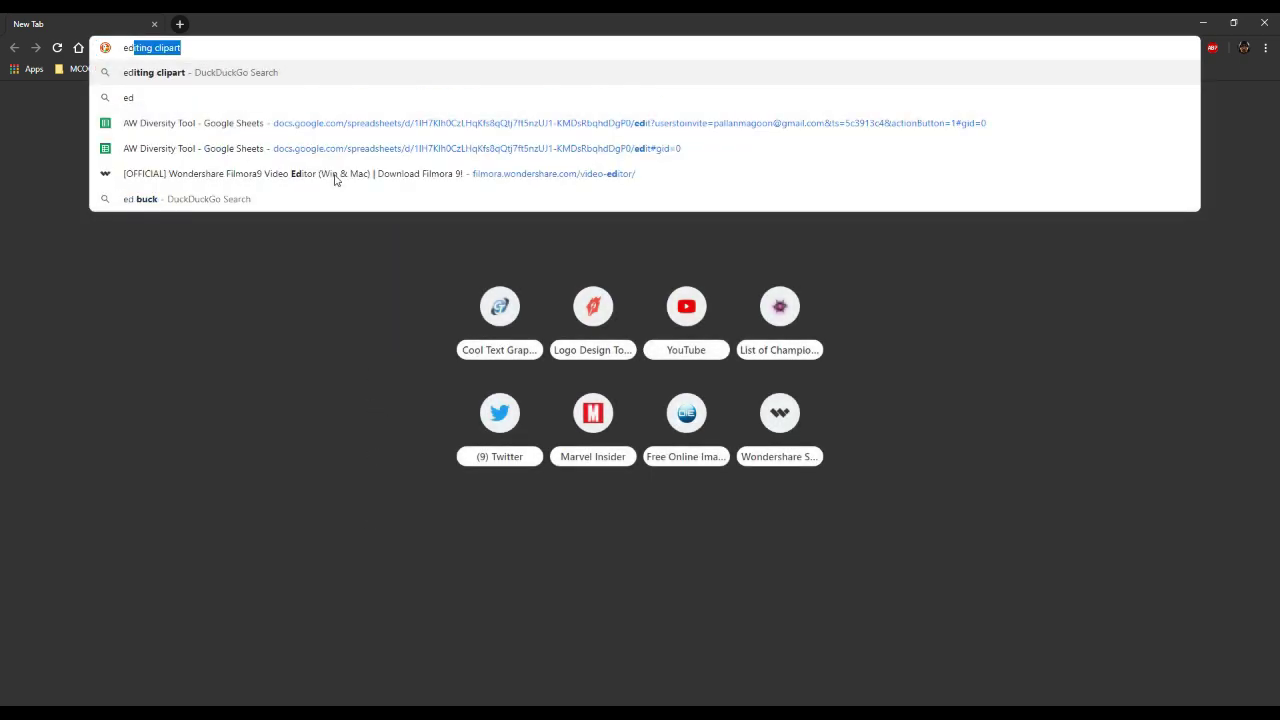
pyautogui.write('iting clipart')
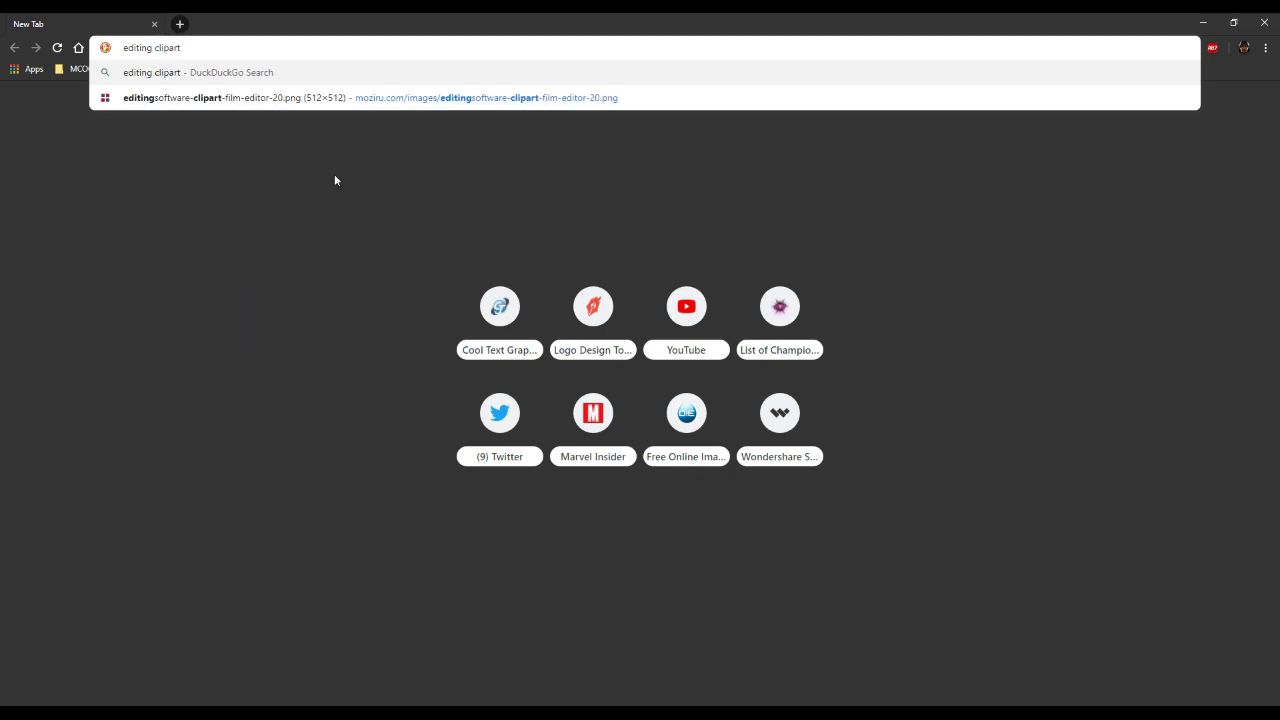
pyautogui.press('Return')
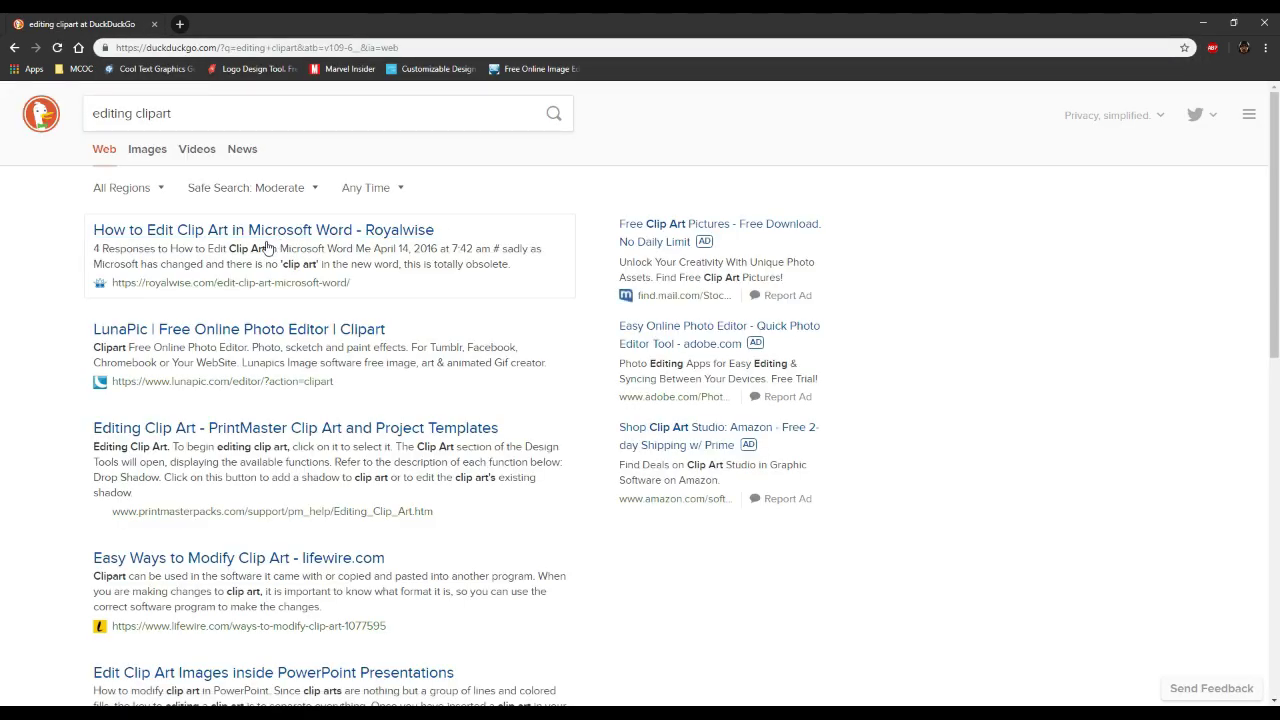
pyautogui.click(150, 155)
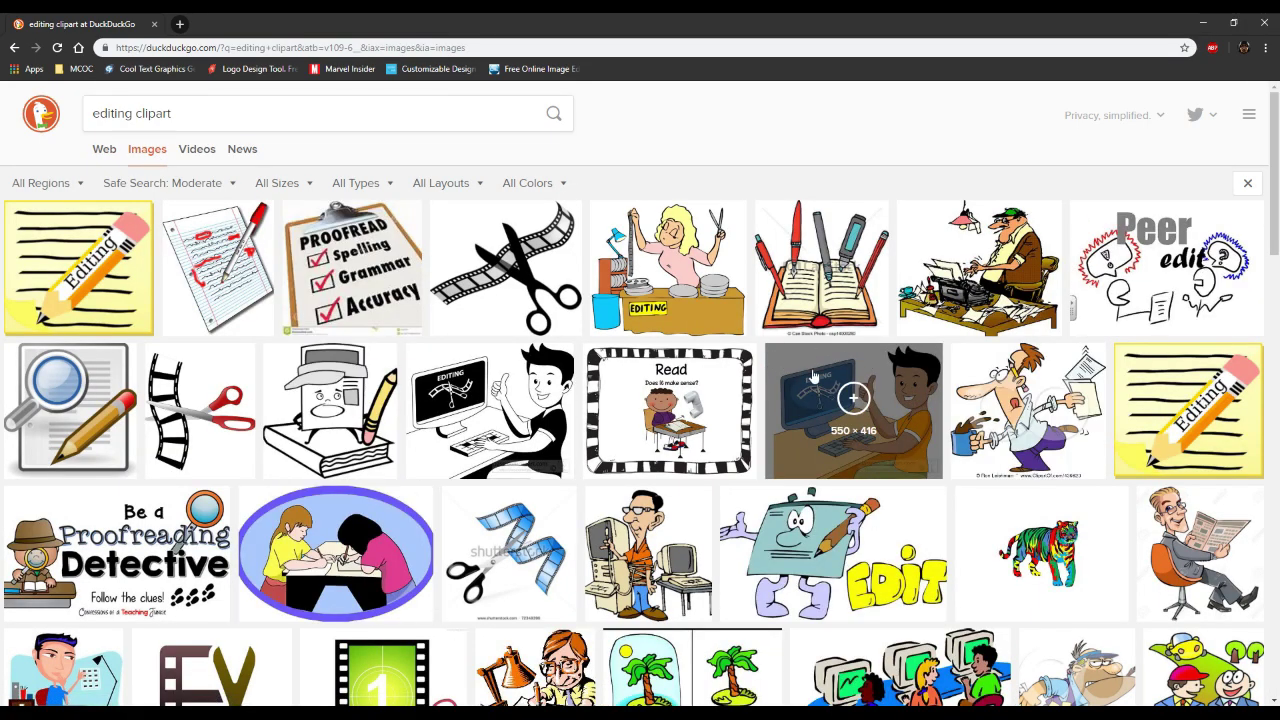
pyautogui.scroll(-3, 811, 375)
pyautogui.scroll(3, 813, 375)
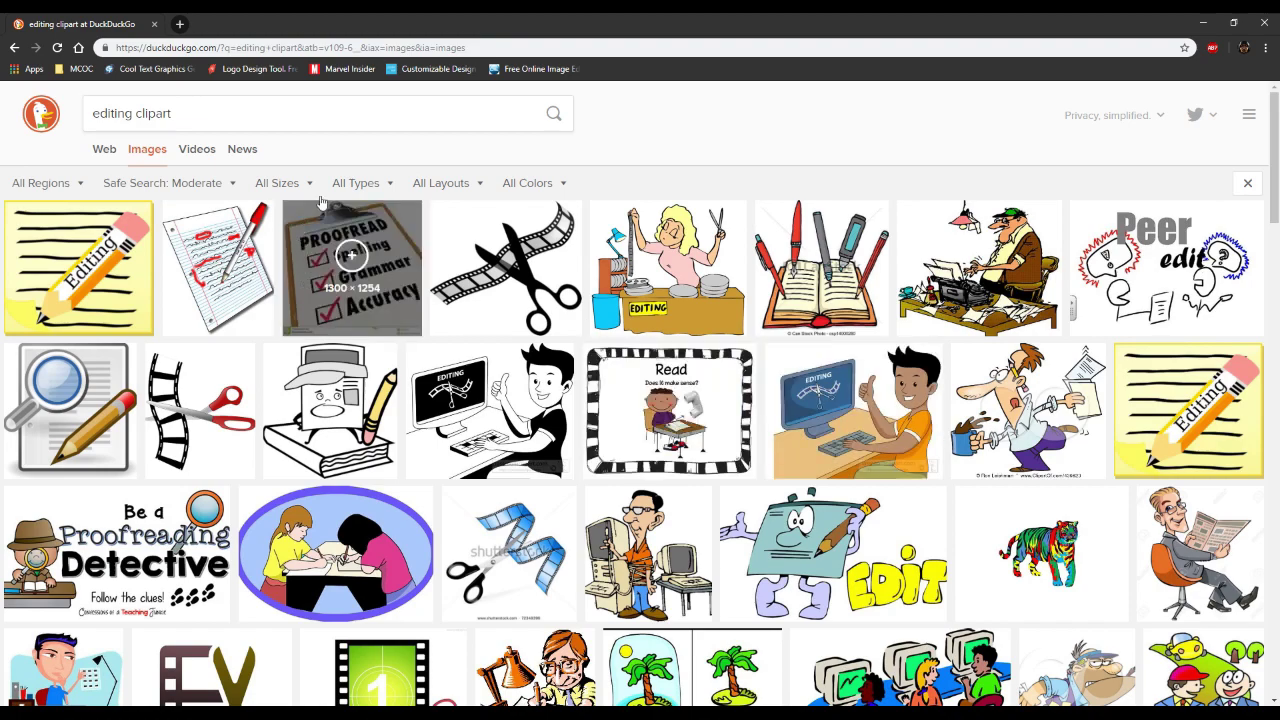
pyautogui.click(358, 185)
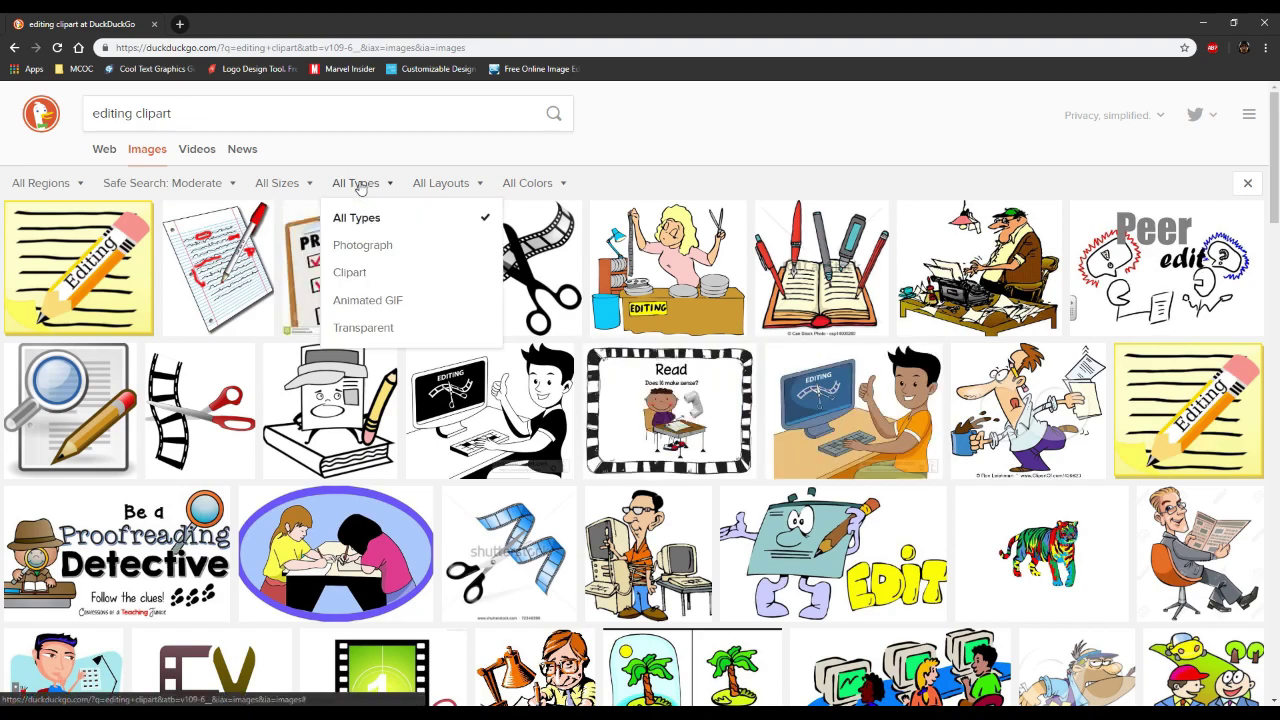
pyautogui.click(379, 331)
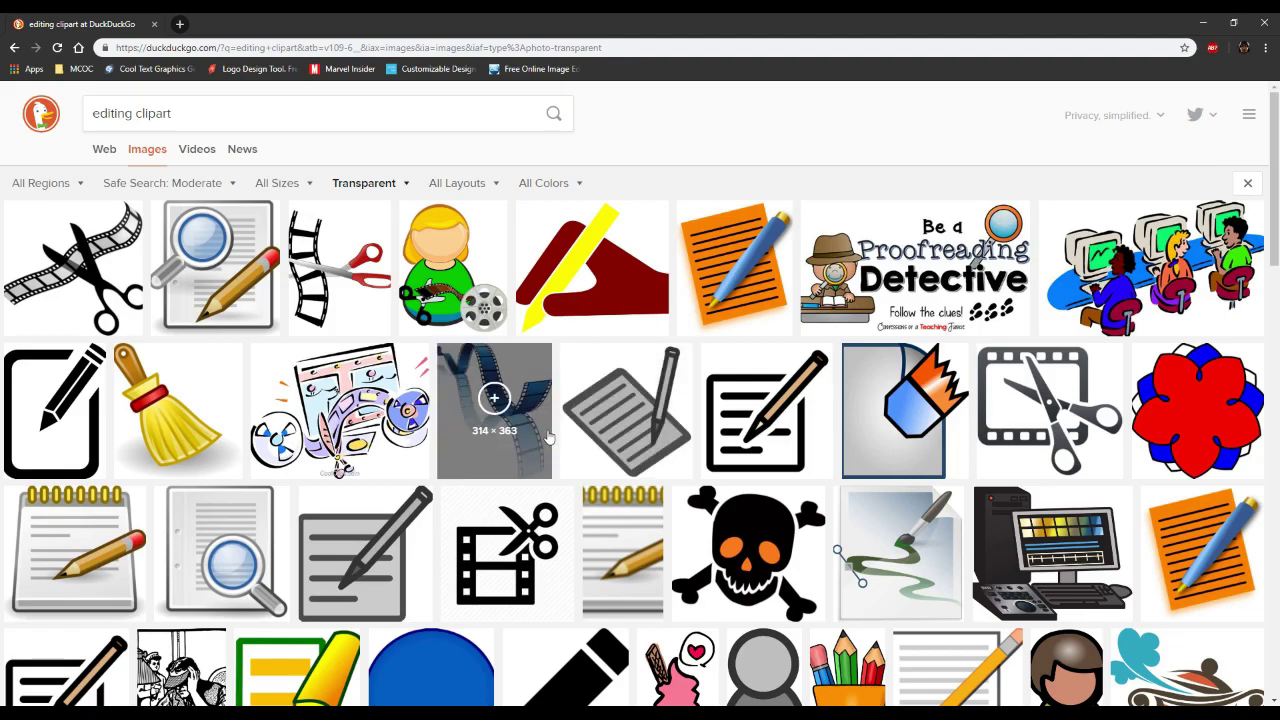
pyautogui.scroll(-3, 698, 398)
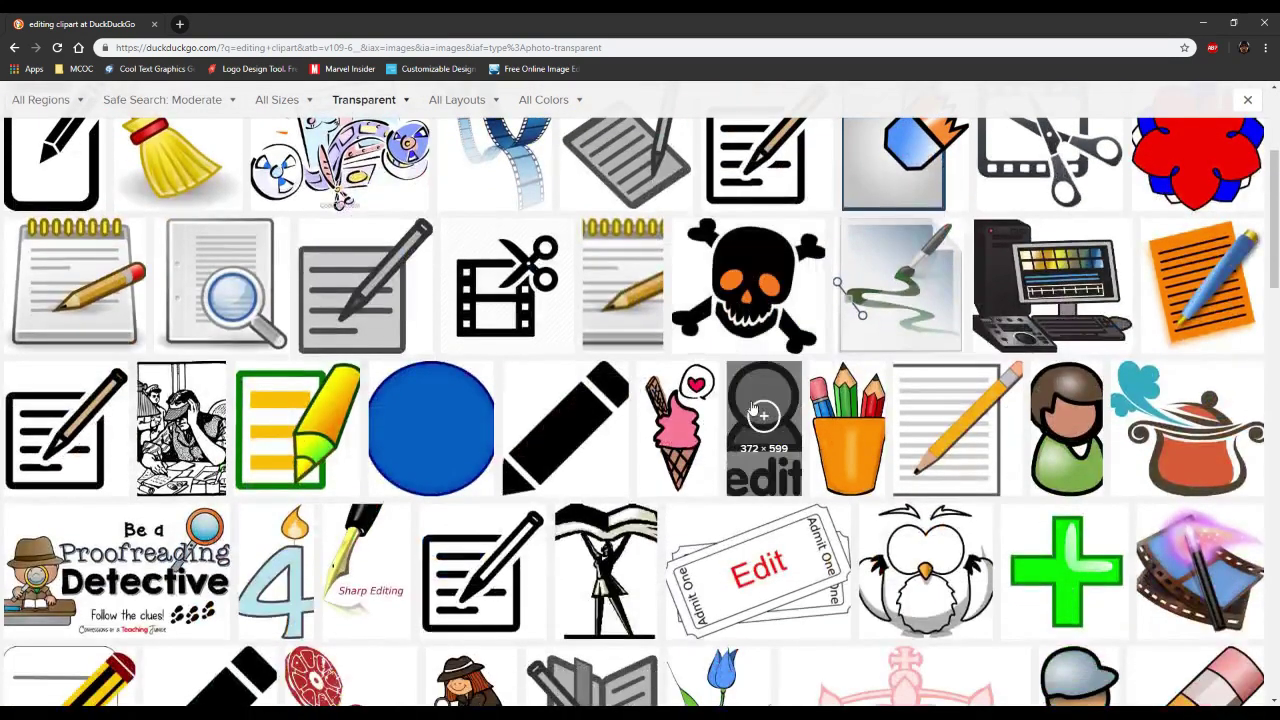
pyautogui.scroll(-2, 801, 416)
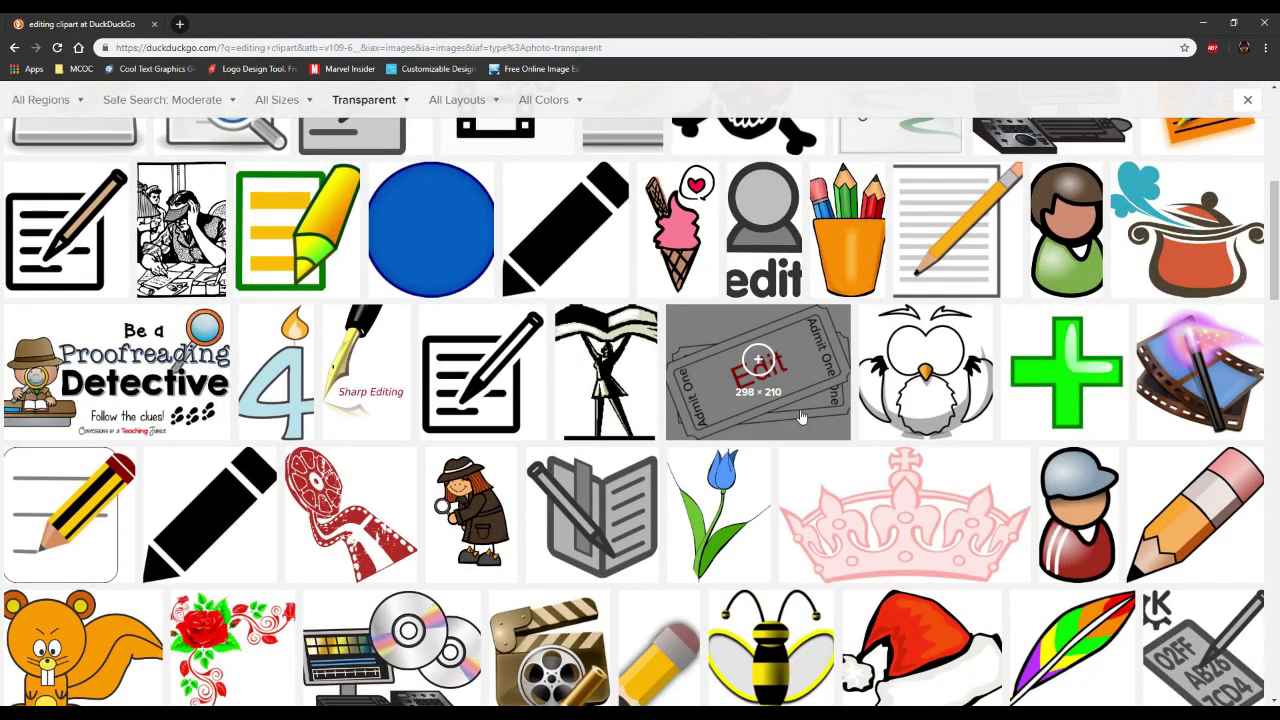
pyautogui.scroll(-3, 801, 416)
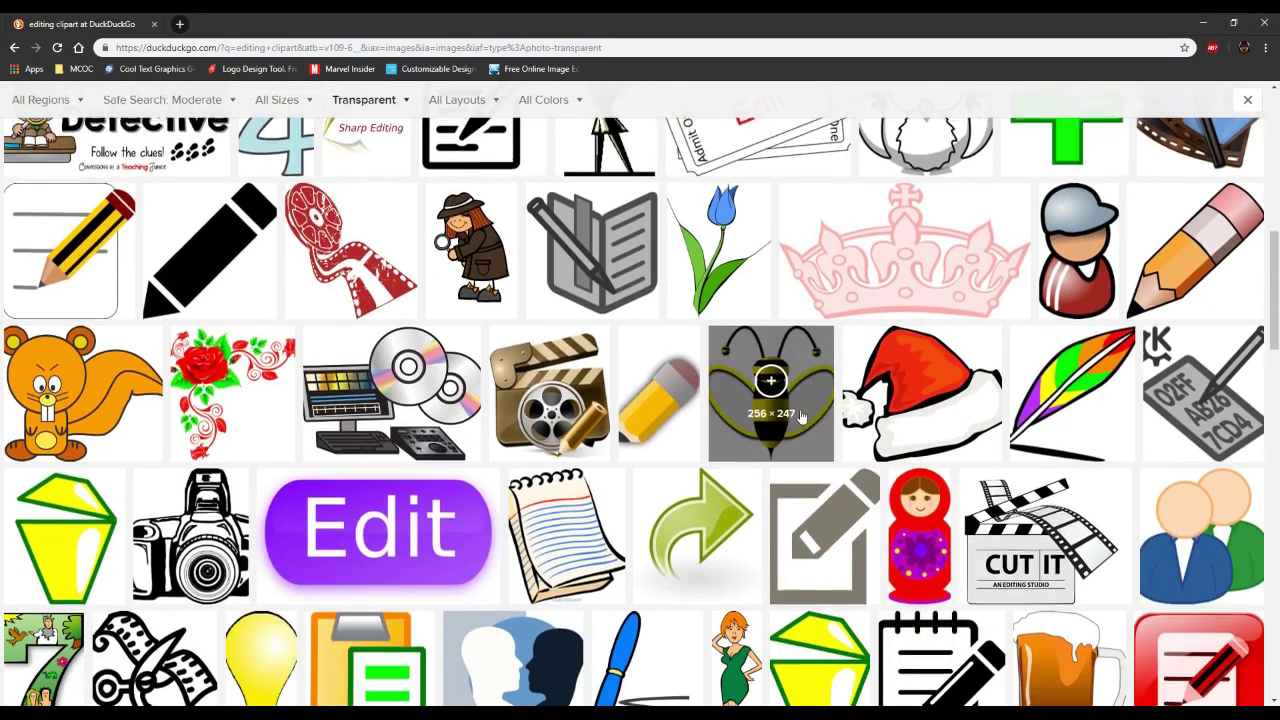
pyautogui.scroll(-1, 801, 416)
pyautogui.scroll(-2, 801, 416)
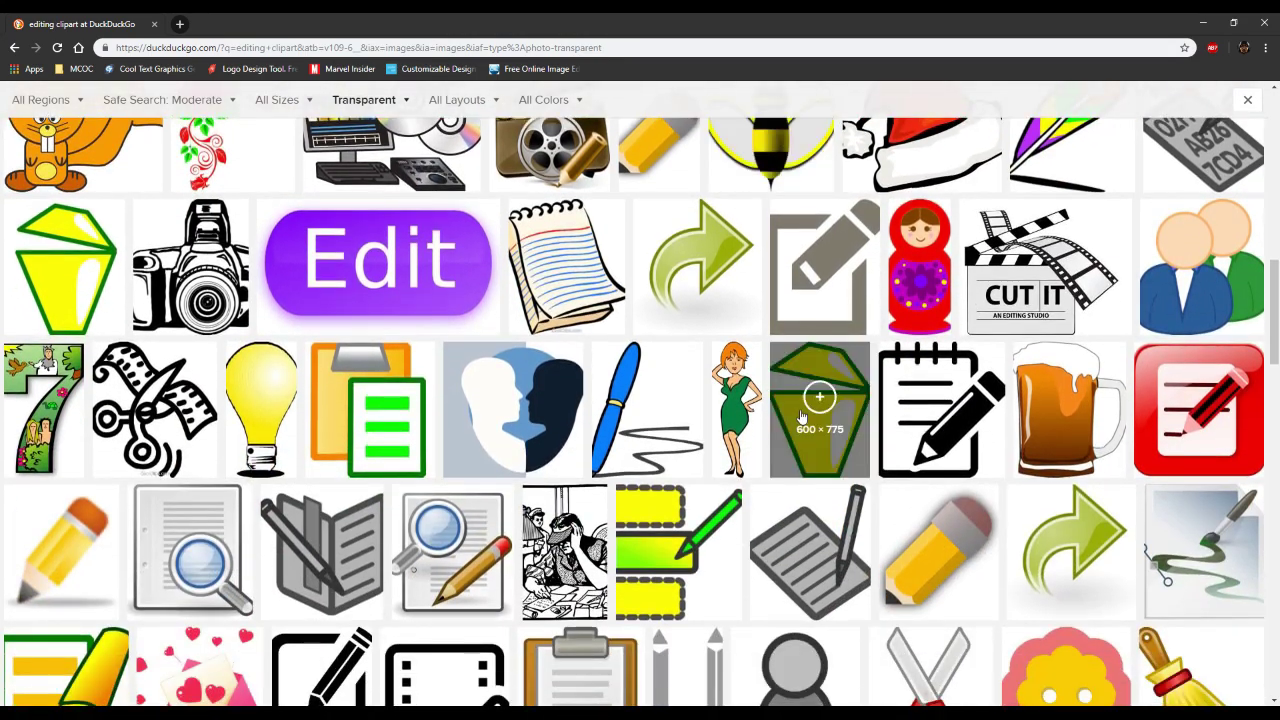
pyautogui.scroll(-2, 801, 416)
pyautogui.scroll(-5, 801, 416)
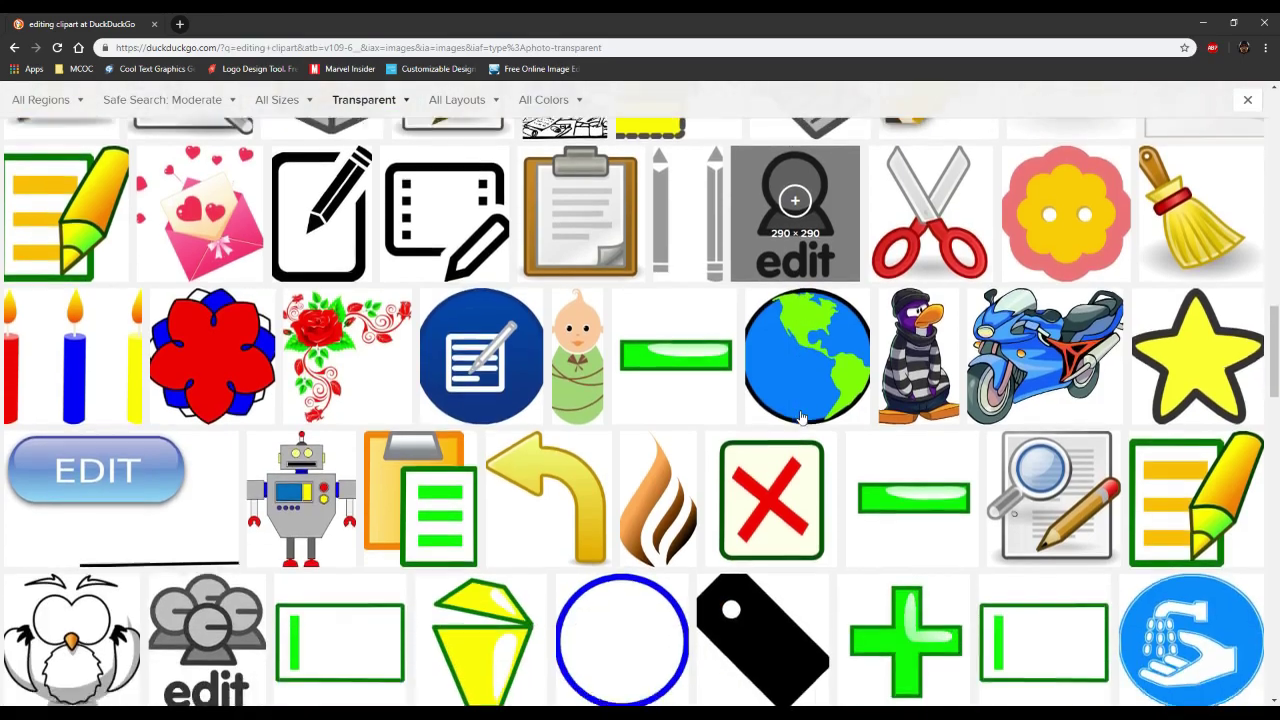
pyautogui.scroll(-3, 801, 416)
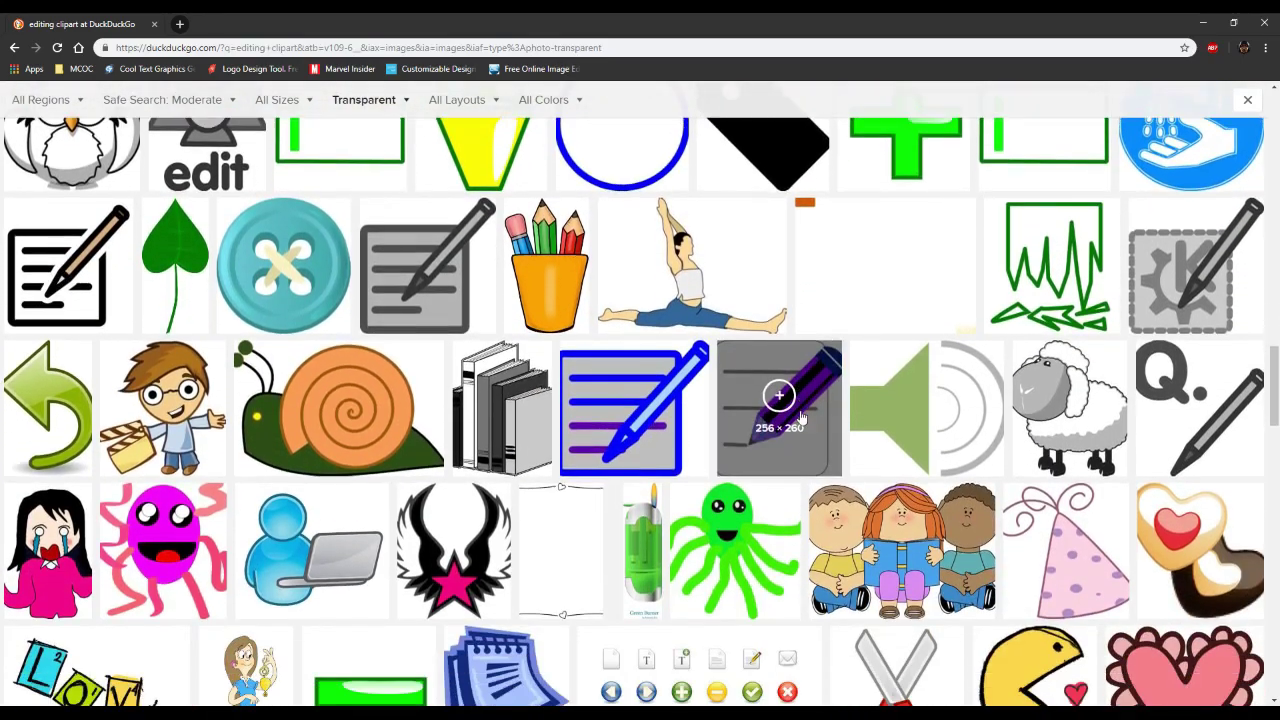
pyautogui.scroll(-4, 801, 416)
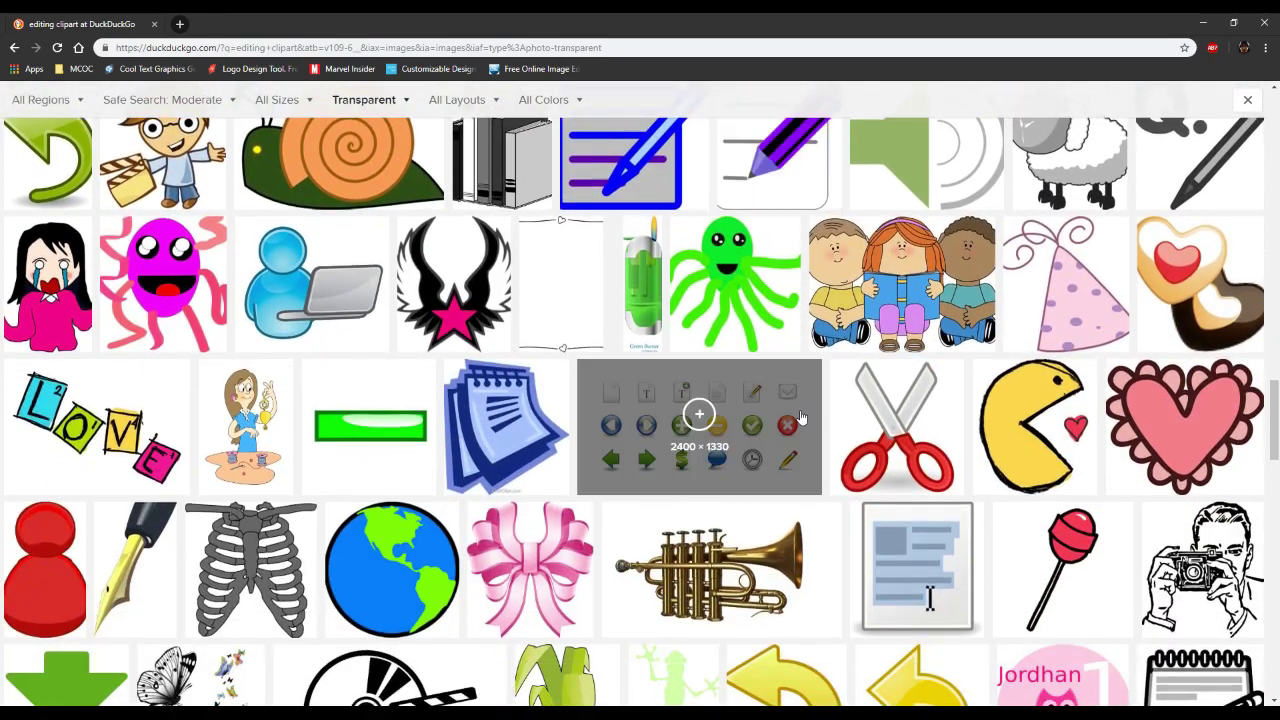
pyautogui.scroll(-5, 838, 421)
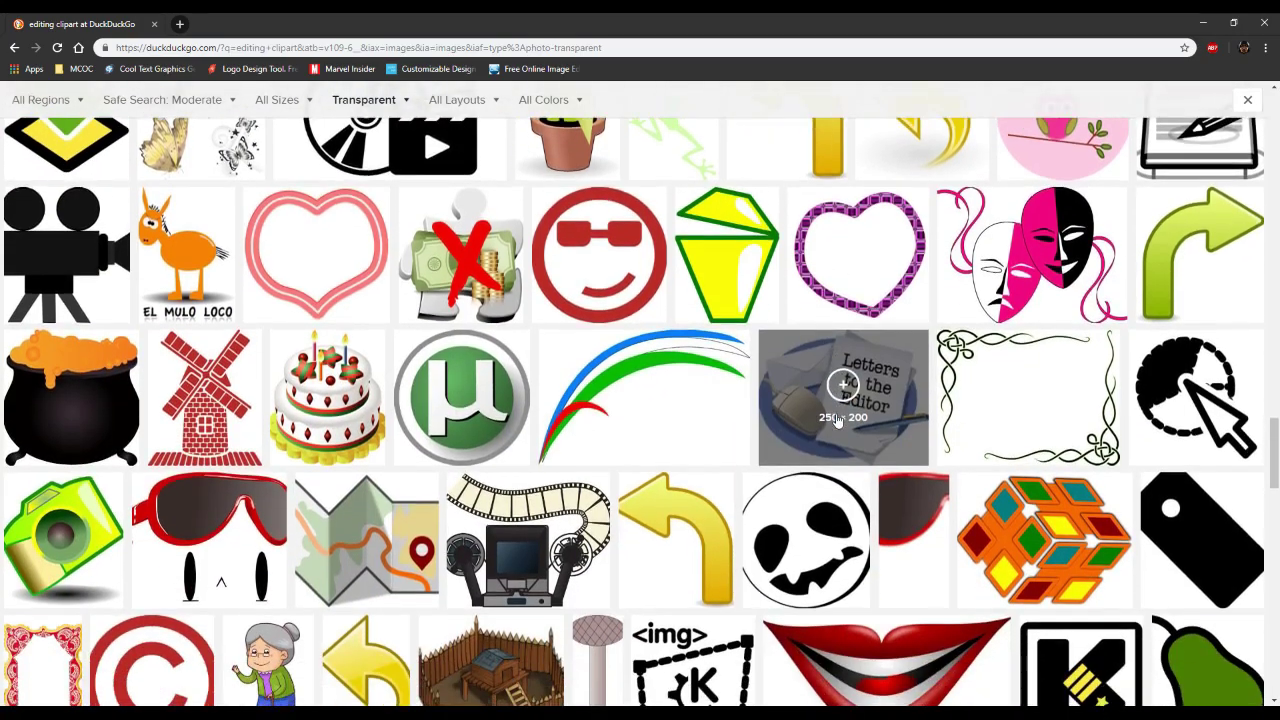
pyautogui.scroll(15, 838, 421)
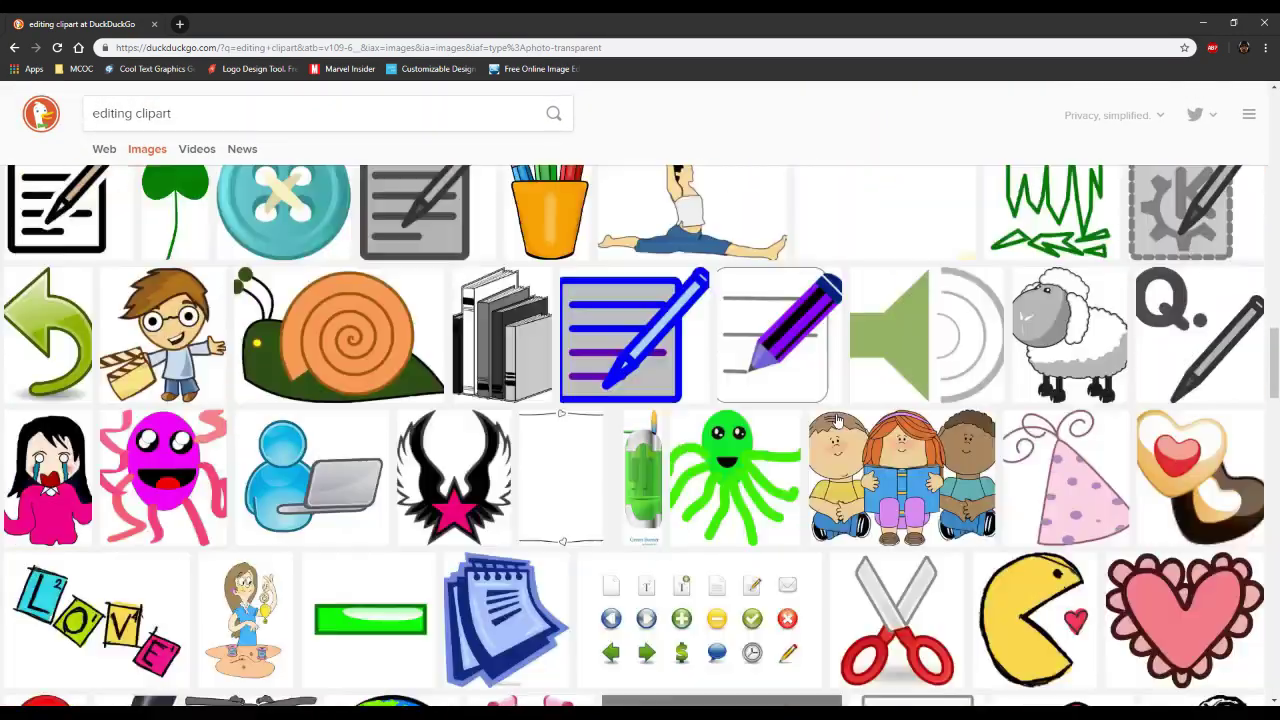
pyautogui.scroll(6, 838, 421)
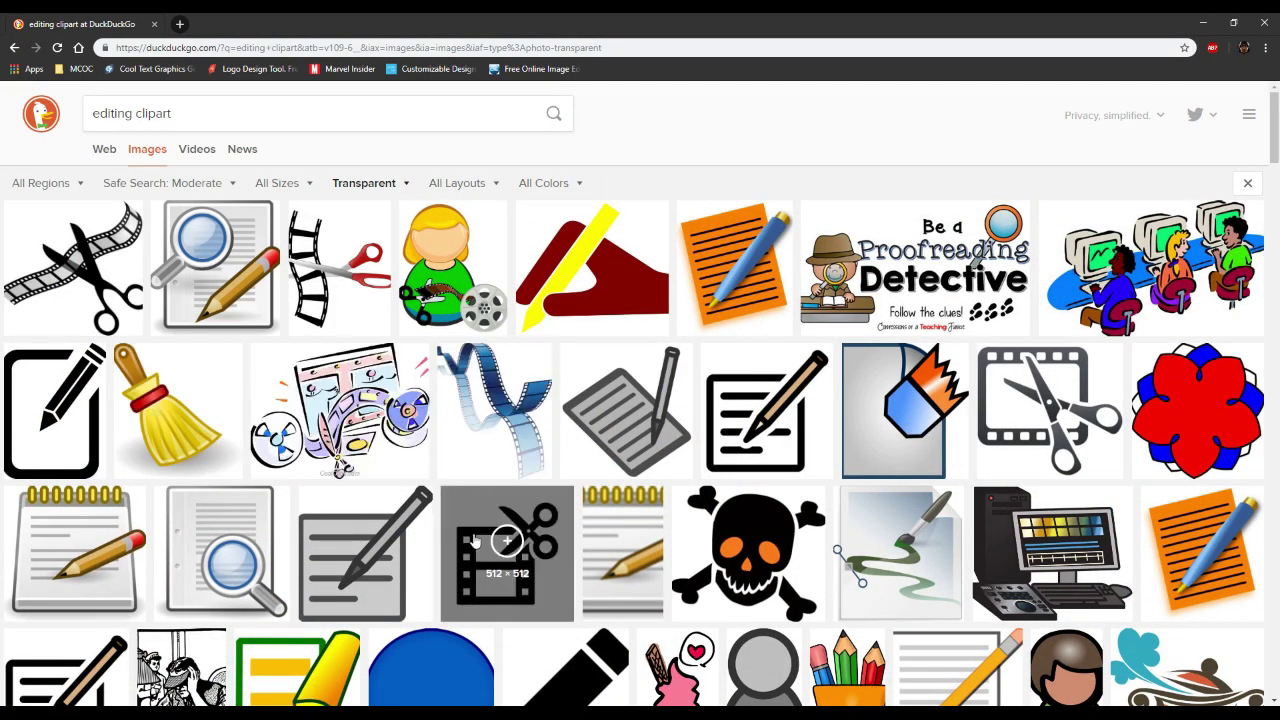
pyautogui.click(474, 540)
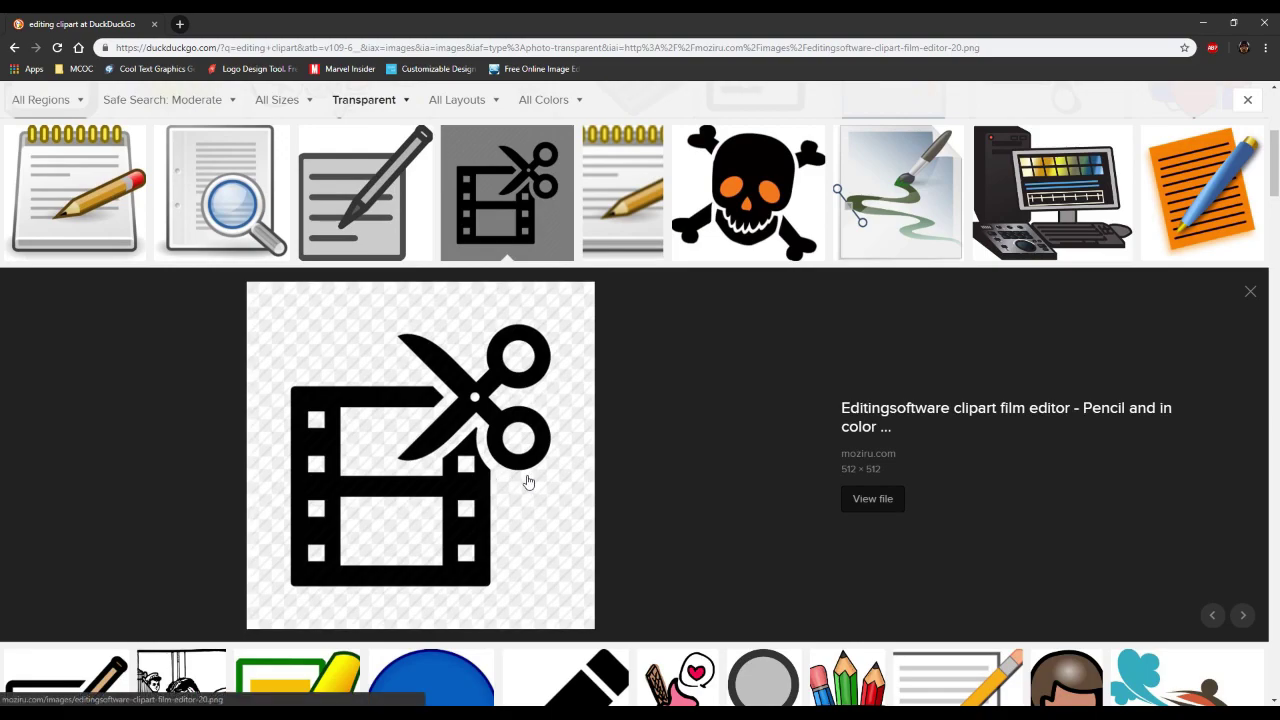
# - Save the full-size film editor clipart PNG into Pictures
pyautogui.click(530, 484)
pyautogui.rightClick(612, 390)
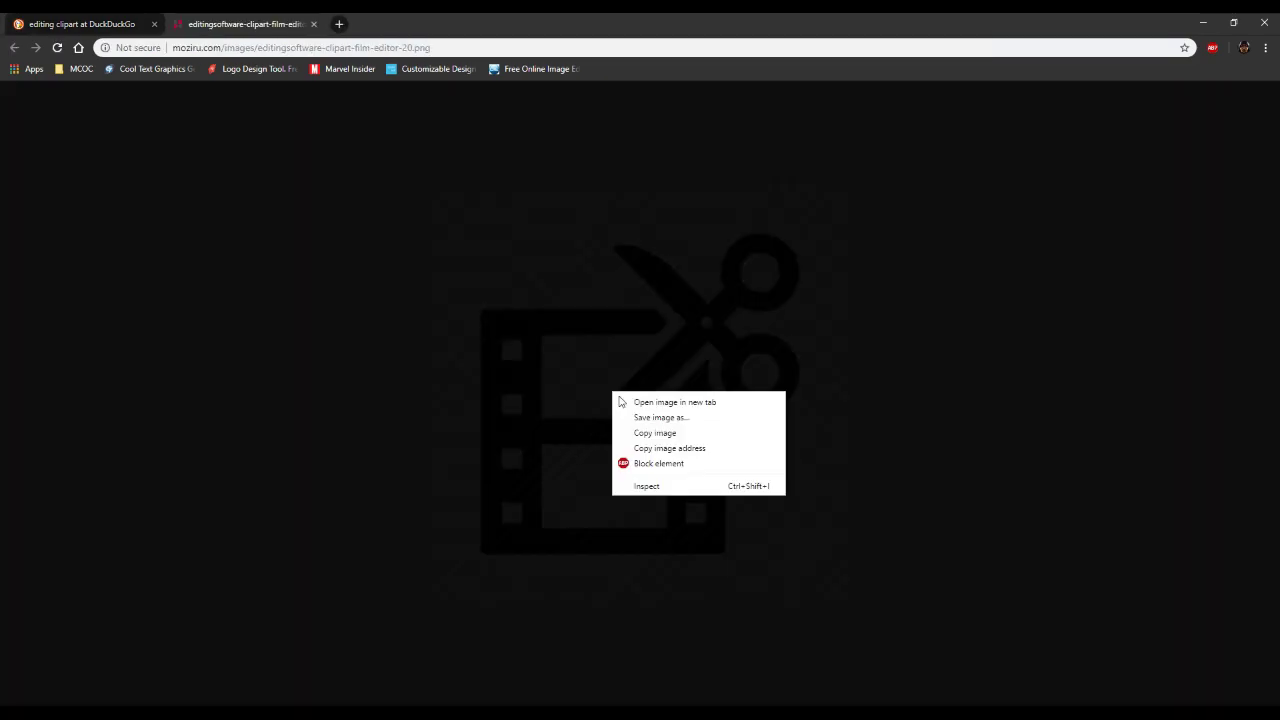
pyautogui.click(661, 418)
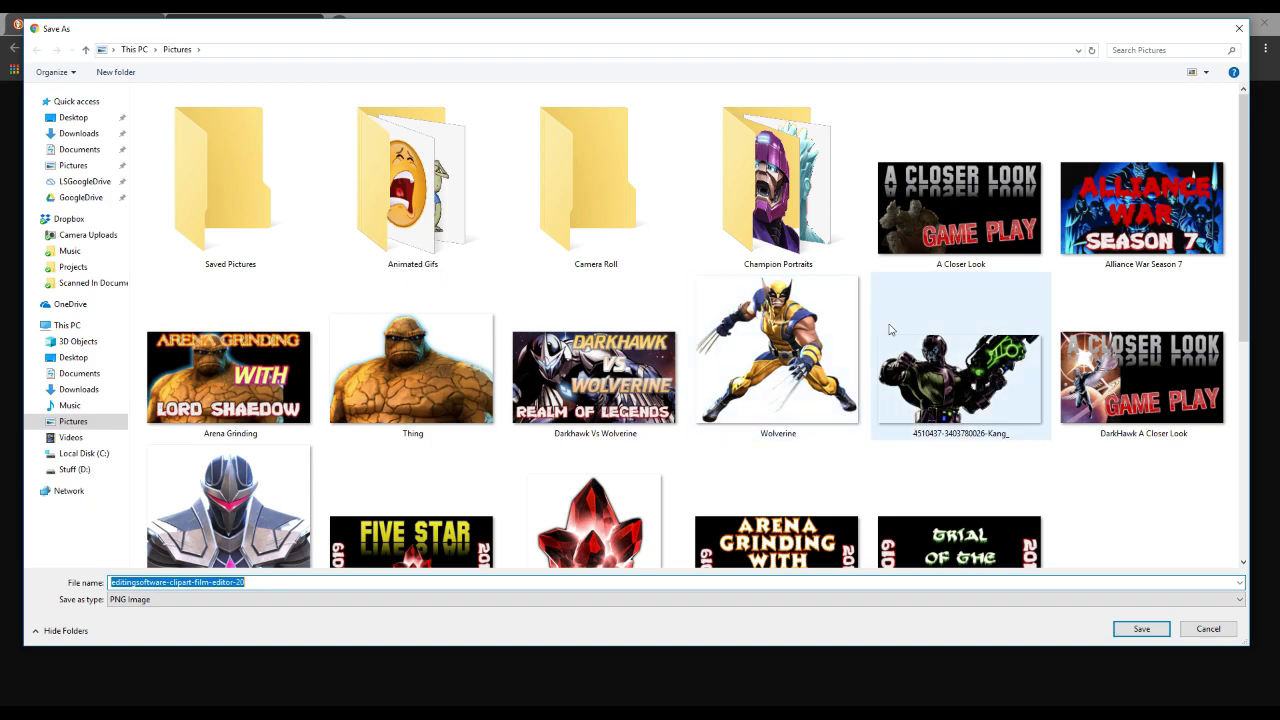
pyautogui.click(1141, 629)
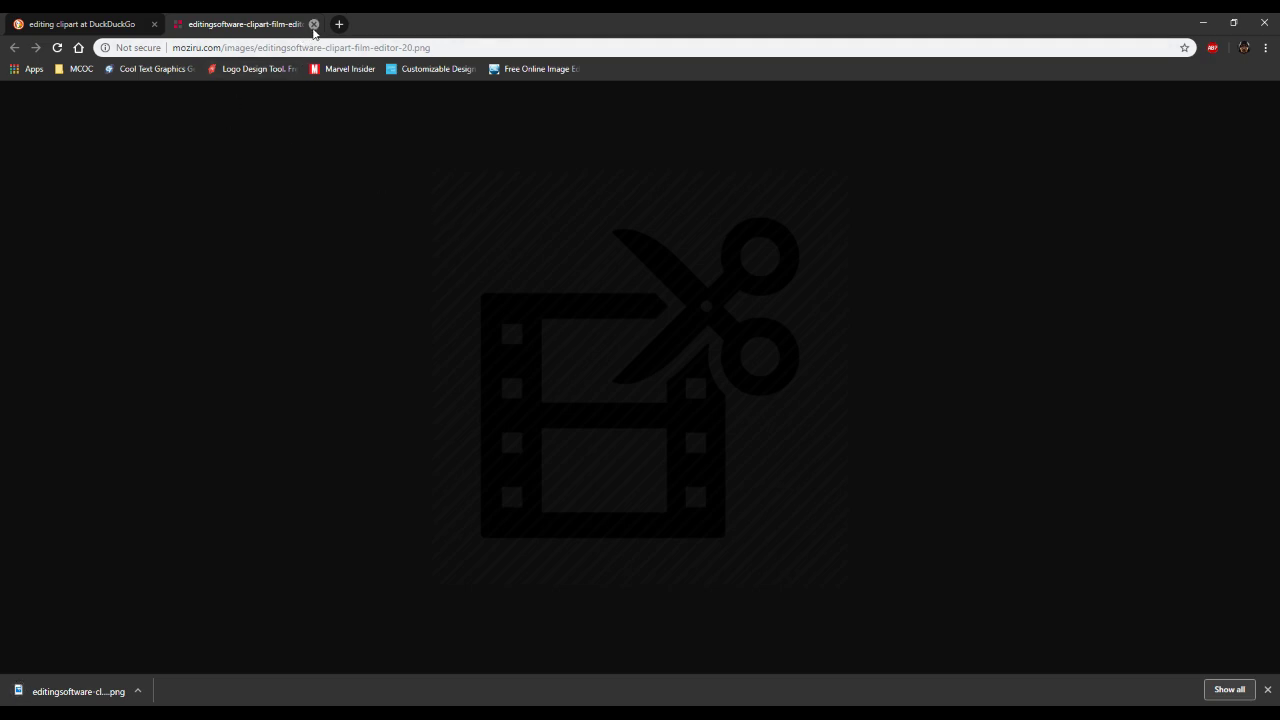
pyautogui.click(313, 24)
# - Save the video clip scissors-and-film PNG into Pictures, then minimize Chrome to reveal GIMP
pyautogui.press('Escape')
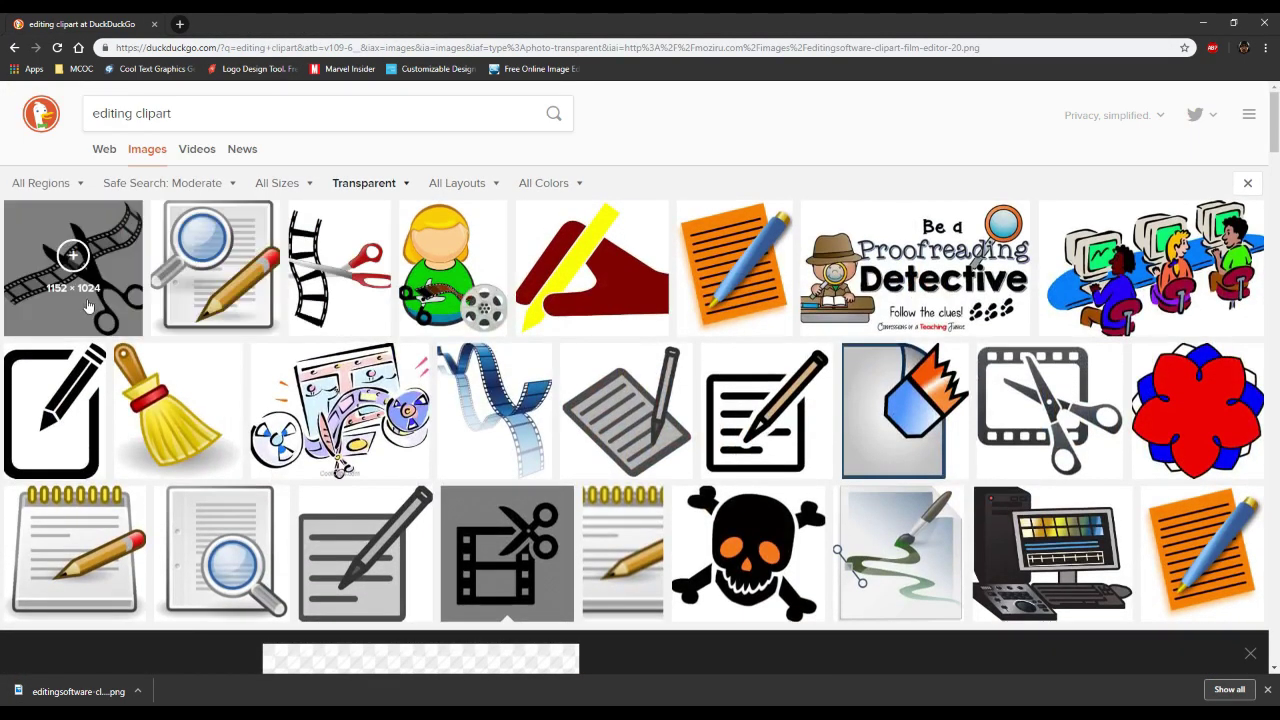
pyautogui.click(90, 298)
pyautogui.click(486, 394)
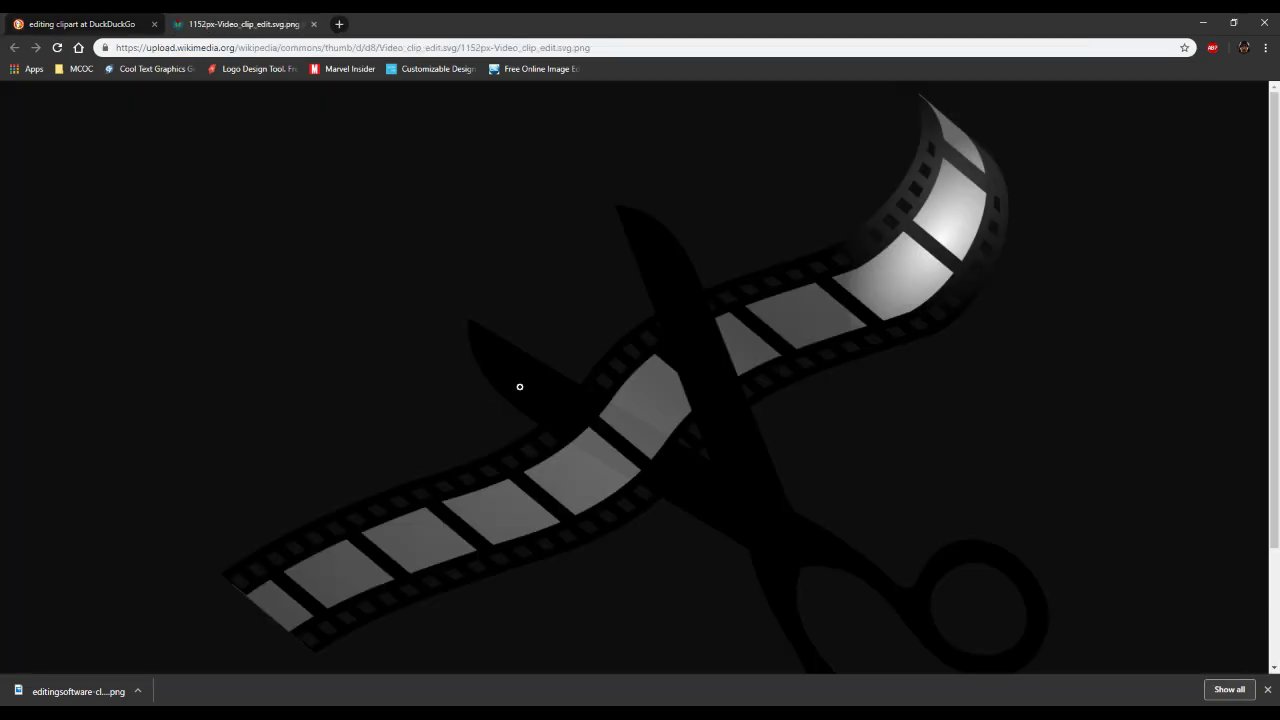
pyautogui.rightClick(727, 363)
pyautogui.click(776, 390)
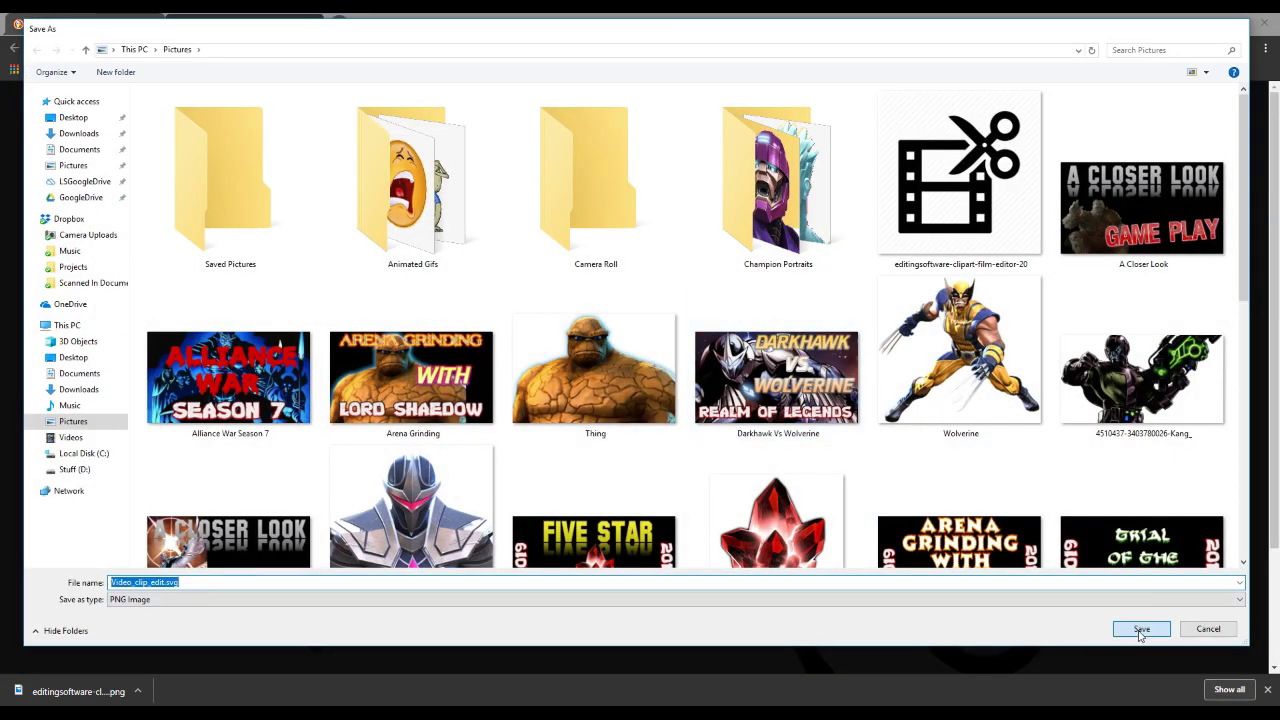
pyautogui.click(1141, 628)
pyautogui.click(313, 24)
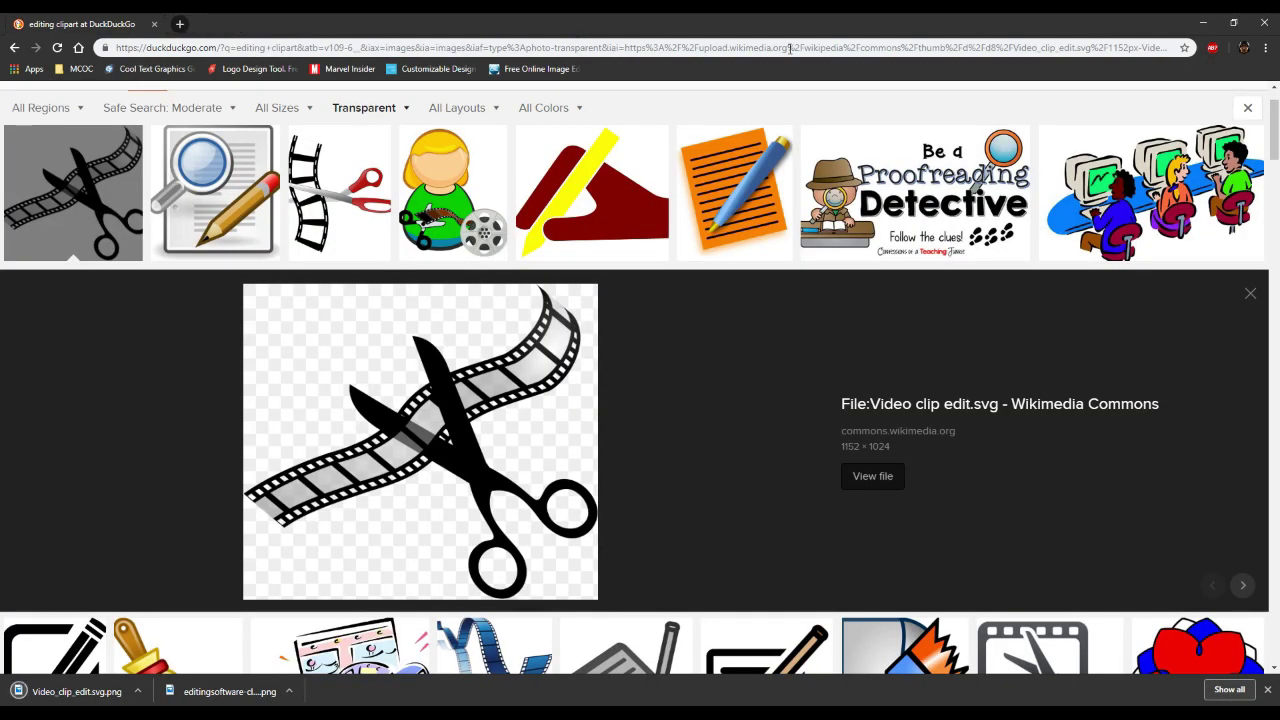
pyautogui.click(1203, 23)
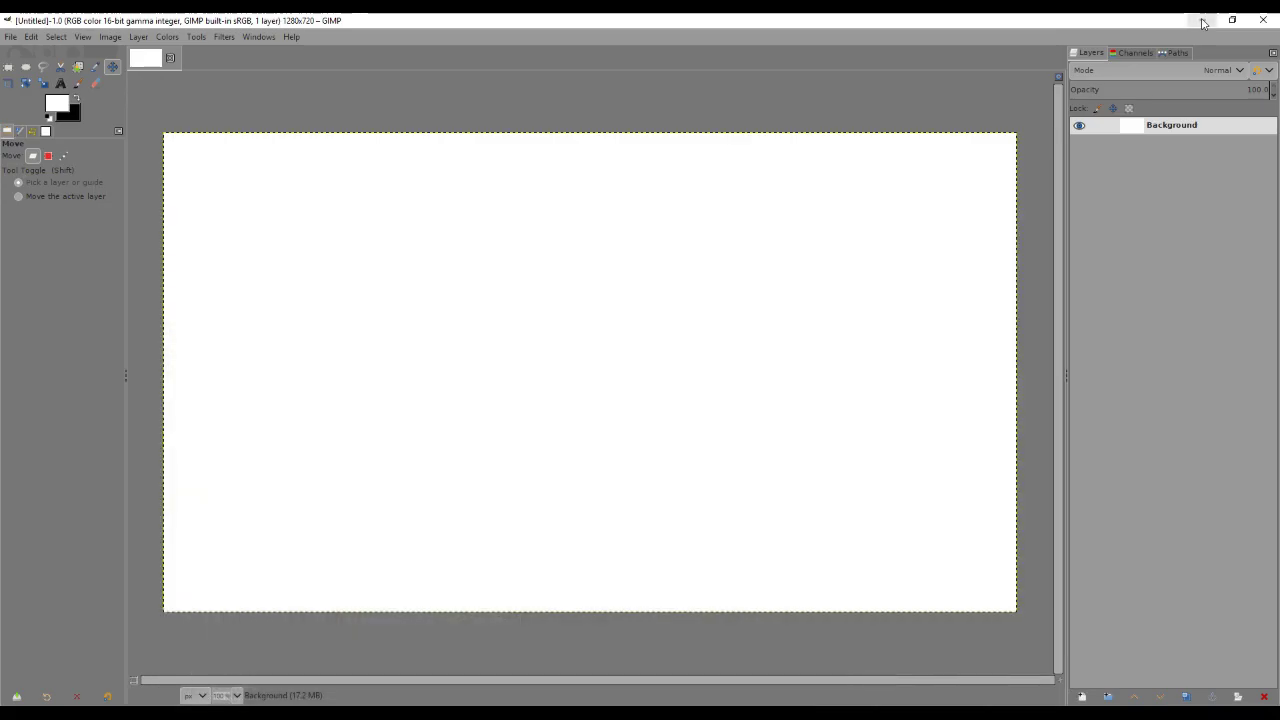